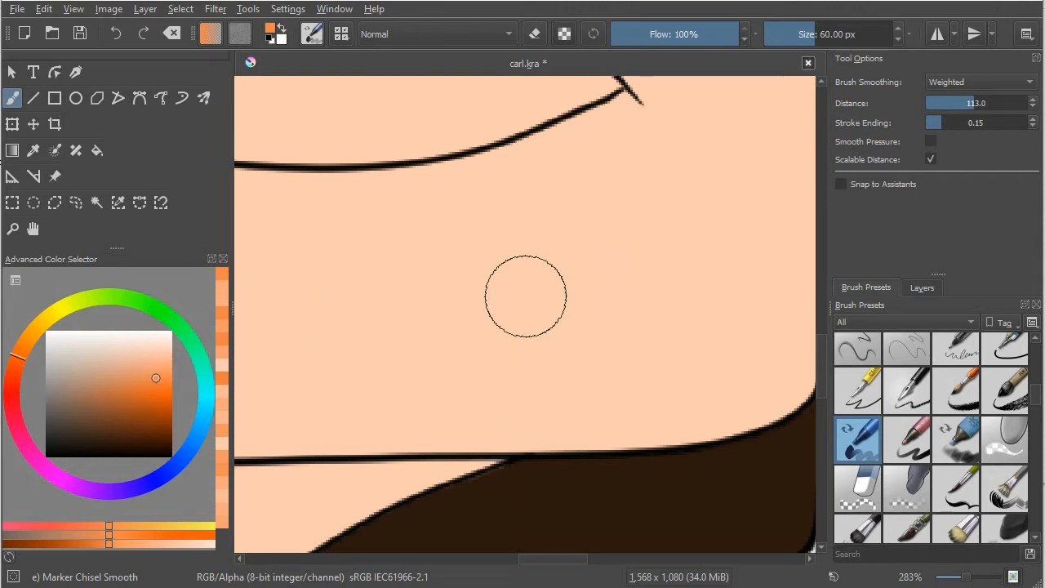
Step: Paint overlapping orange test strokes in several strengths on the skin area with the Marker Chisel Smooth brush
mouse_move(555, 241)
left_mouse_down()
mouse_move(555, 363)
mouse_move(562, 242)
mouse_move(568, 358)
mouse_move(569, 241)
mouse_move(563, 376)
mouse_move(566, 237)
mouse_move(563, 371)
mouse_move(559, 252)
mouse_move(559, 354)
mouse_move(541, 248)
mouse_move(532, 342)
mouse_move(531, 254)
mouse_move(524, 340)
mouse_move(510, 273)
mouse_move(492, 352)
mouse_move(493, 232)
mouse_move(490, 350)
mouse_move(465, 260)
mouse_move(457, 365)
mouse_move(534, 271)
mouse_move(530, 287)
mouse_move(448, 296)
mouse_move(482, 296)
mouse_move(465, 343)
left_mouse_up()
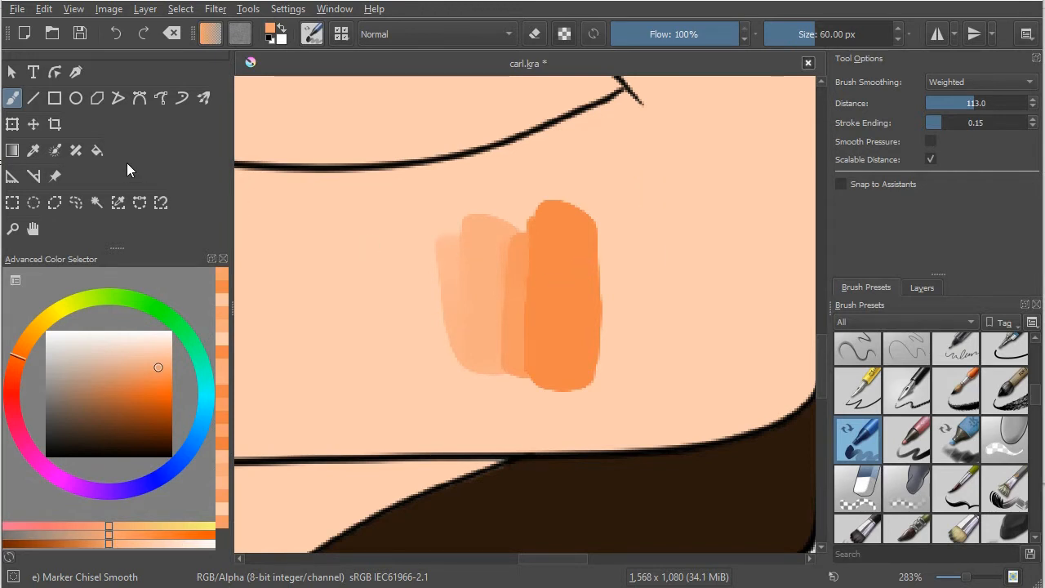
left_click(34, 153)
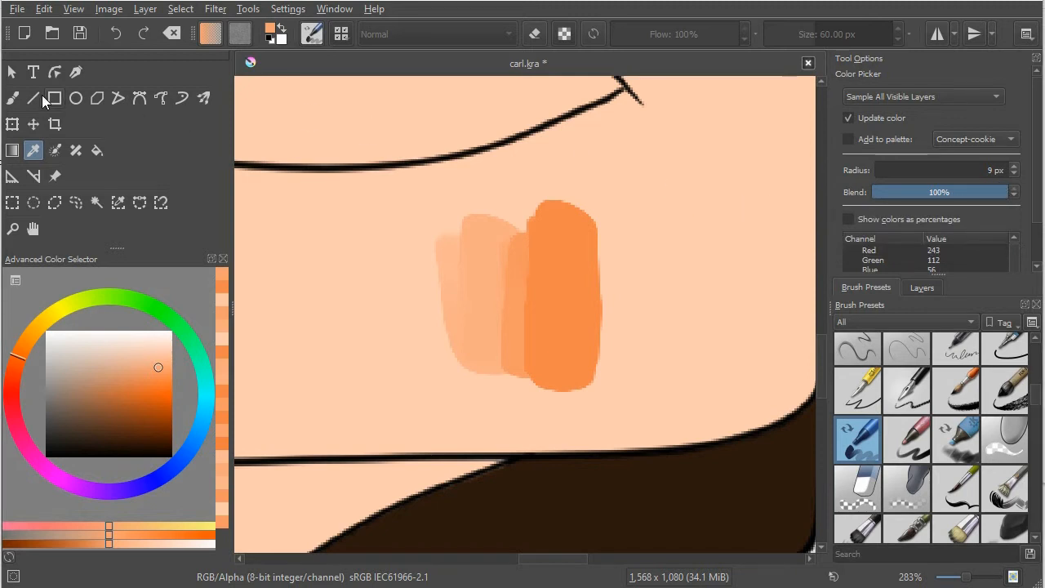
left_click(12, 99)
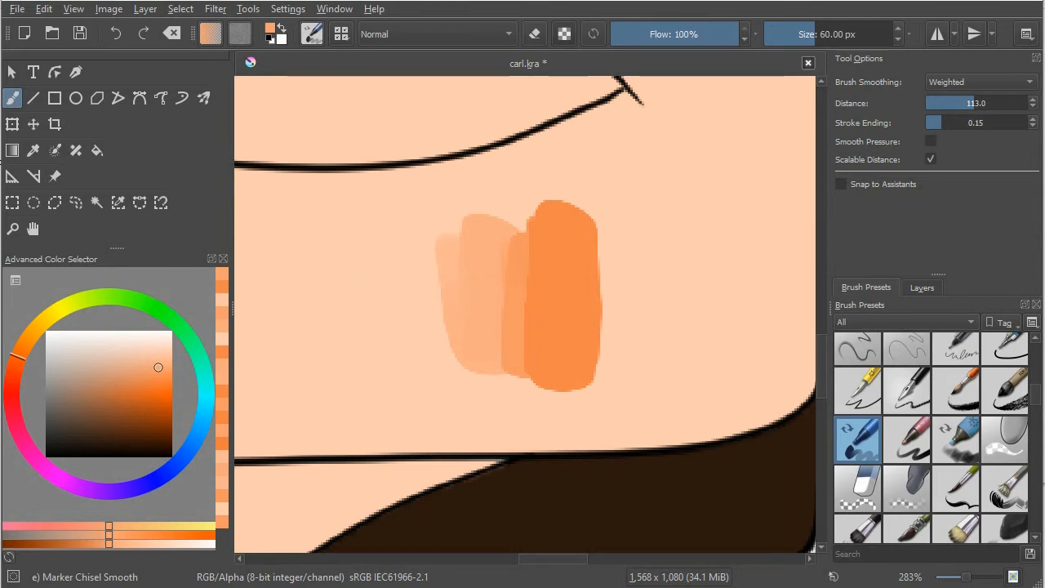
Step: Sample the dark orange, the skin tone and the intermediate tints of the test strokes directly from the canvas
left_click(562, 282, "ctrl")
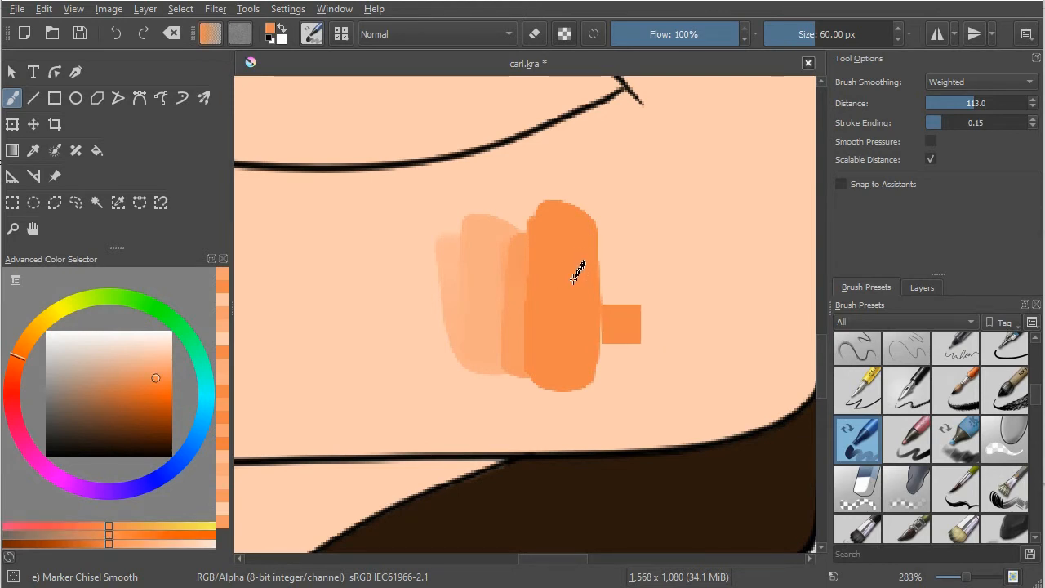
left_click(625, 256)
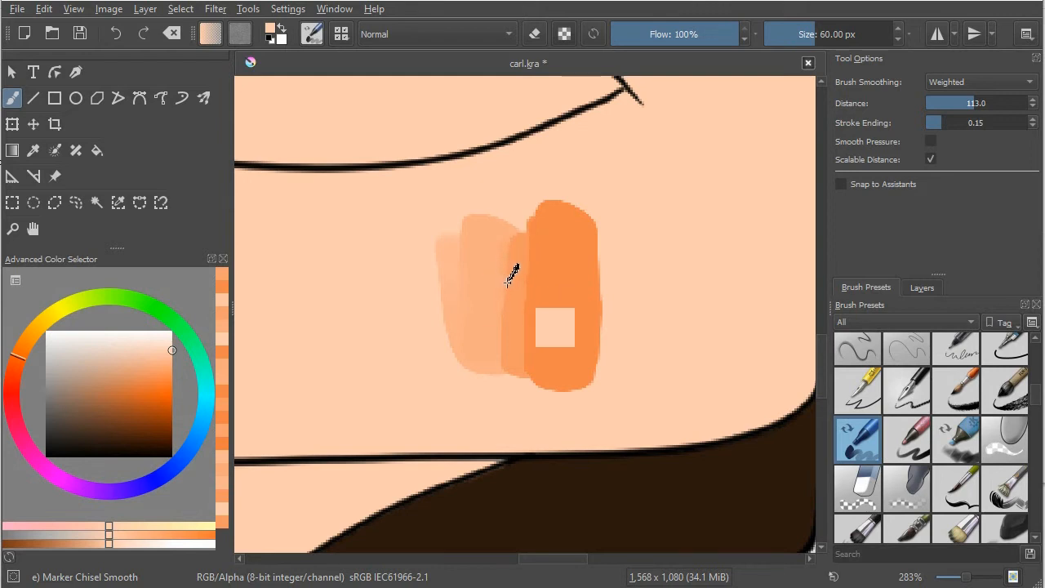
left_click(508, 281, "ctrl")
left_click(488, 280, "ctrl")
left_click(512, 280, "ctrl")
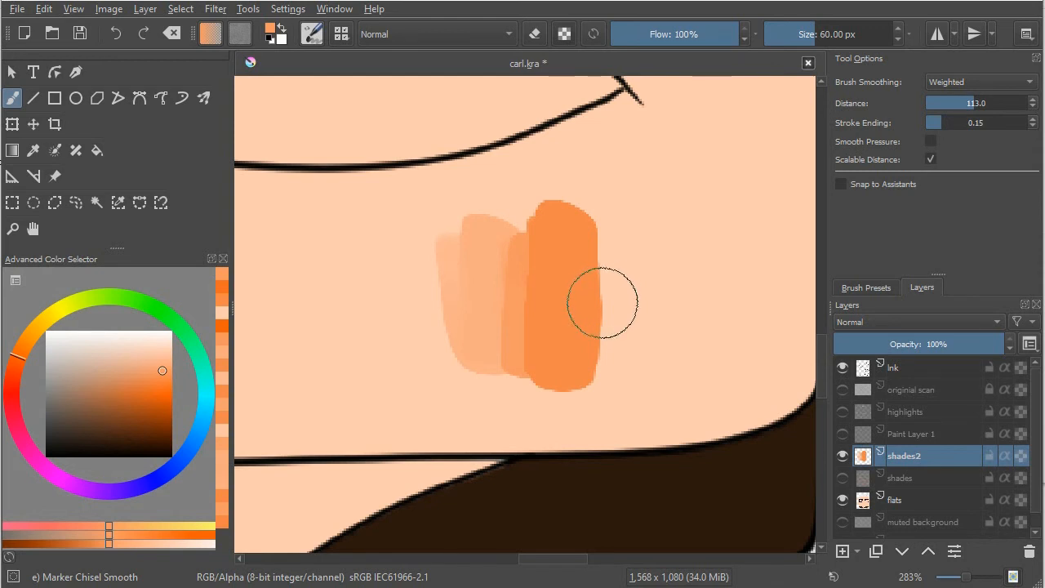
Step: Clear the shades2 layer and paint a solid vertical stroke in a recent saturated orange, with two fainter strokes overlapping its left edge
key("Delete")
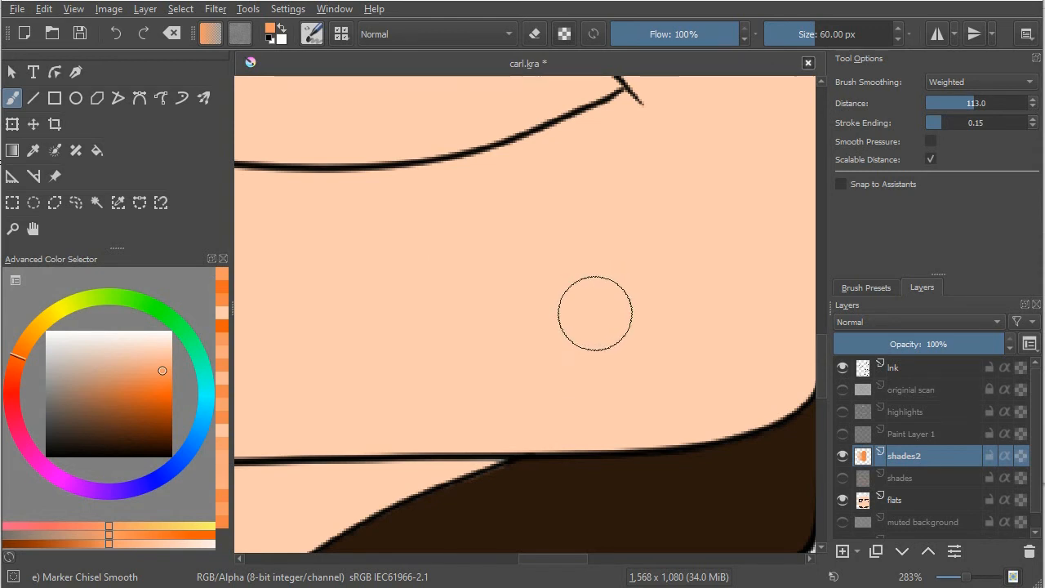
left_click(223, 325)
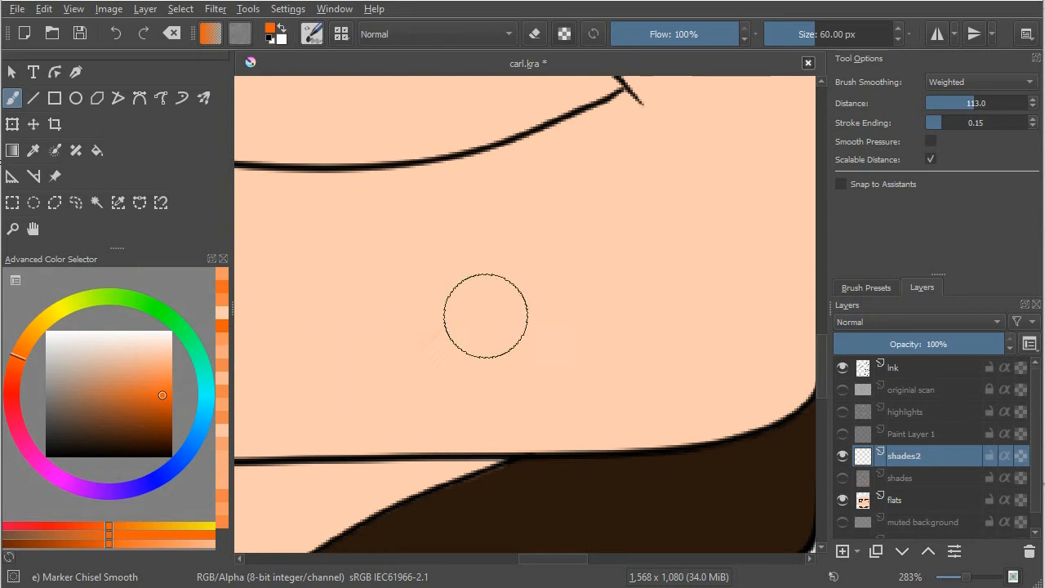
mouse_move(586, 235)
left_mouse_down()
mouse_move(588, 388)
mouse_move(583, 234)
mouse_move(587, 371)
mouse_move(572, 239)
mouse_move(575, 369)
mouse_move(574, 226)
mouse_move(572, 374)
left_mouse_up()
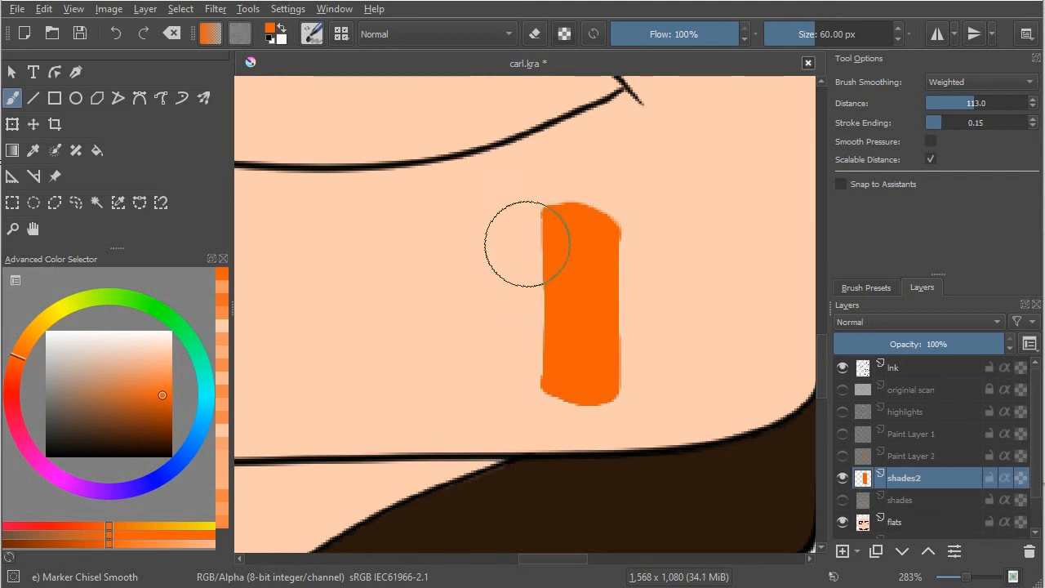
left_click_drag(522, 236, 528, 390)
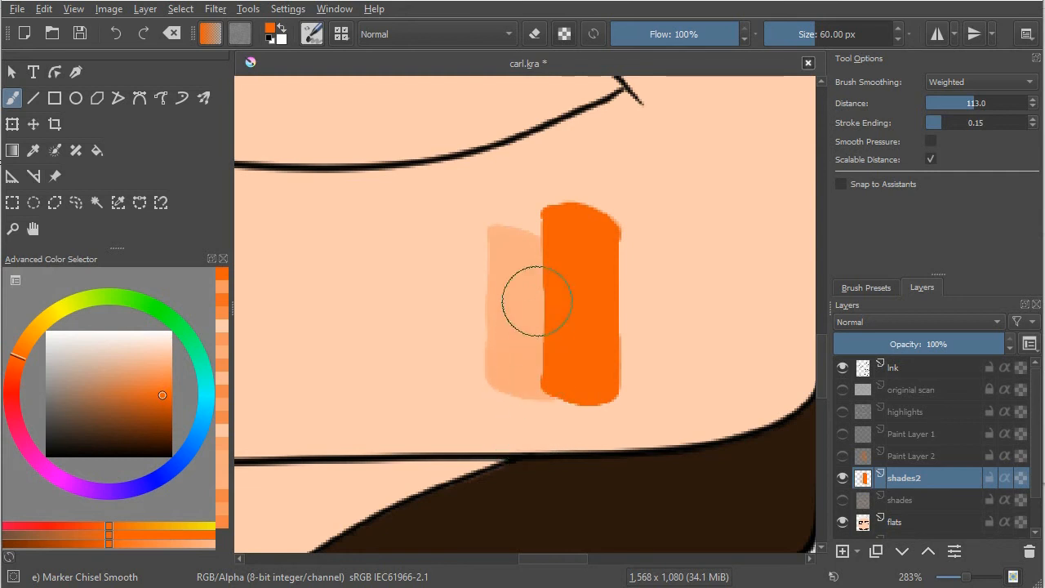
left_click_drag(529, 230, 537, 377)
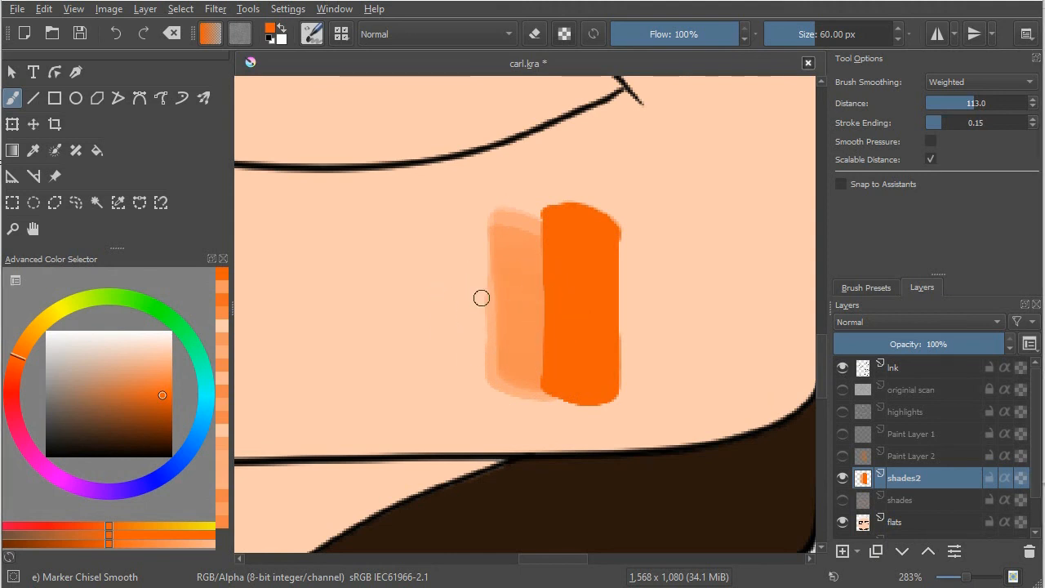
Step: Sample the skin tone beside the orange swatch and paint it over the swatch's left half
key("ctrl")
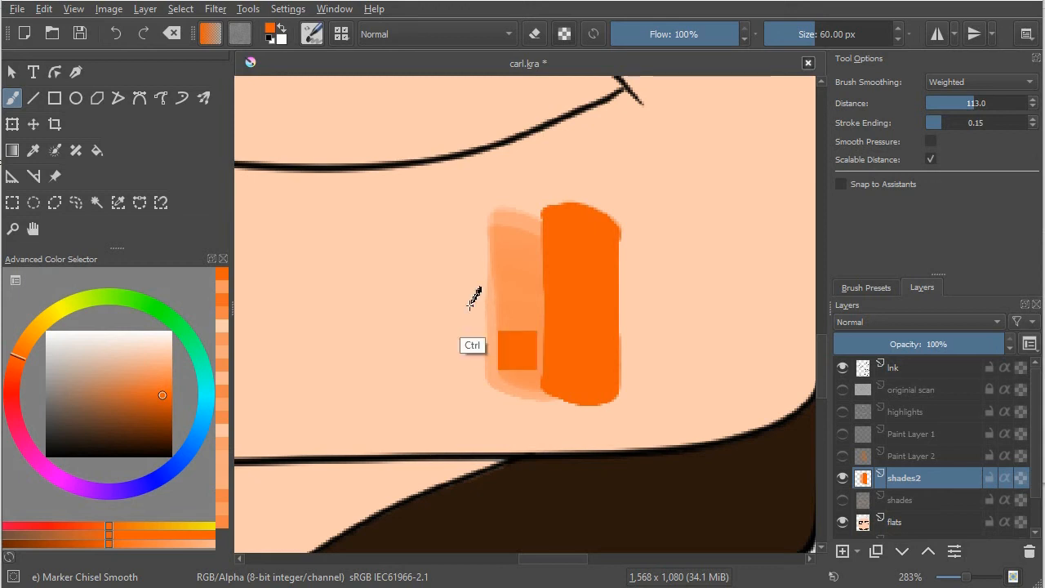
left_click(465, 305, "ctrl")
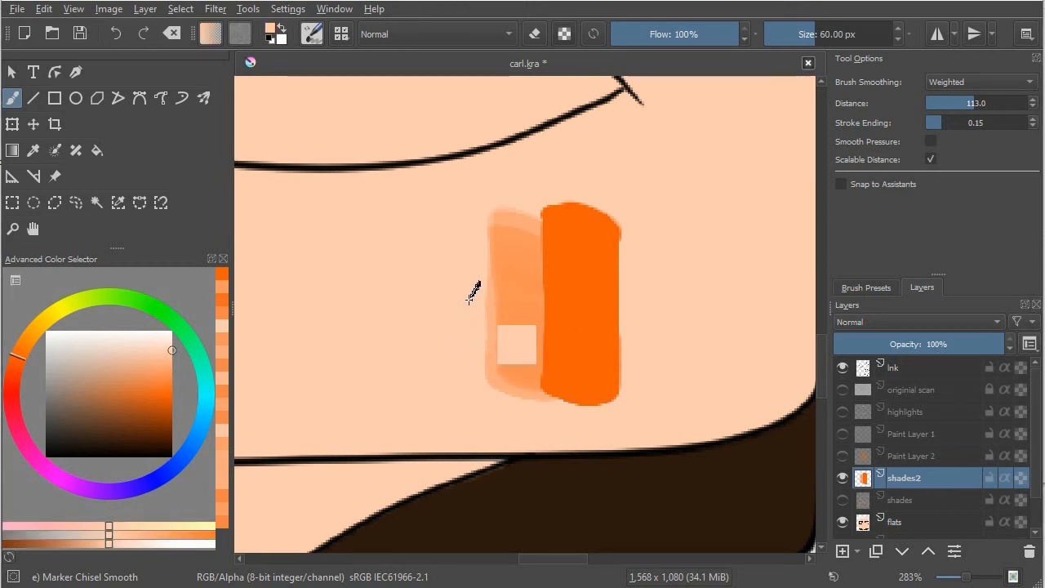
mouse_move(472, 298)
left_mouse_down()
mouse_move(519, 303)
mouse_move(542, 270)
mouse_move(544, 371)
mouse_move(545, 253)
mouse_move(543, 375)
mouse_move(547, 302)
mouse_move(548, 350)
mouse_move(547, 320)
mouse_move(577, 300)
mouse_move(562, 315)
mouse_move(542, 254)
mouse_move(541, 313)
left_mouse_up()
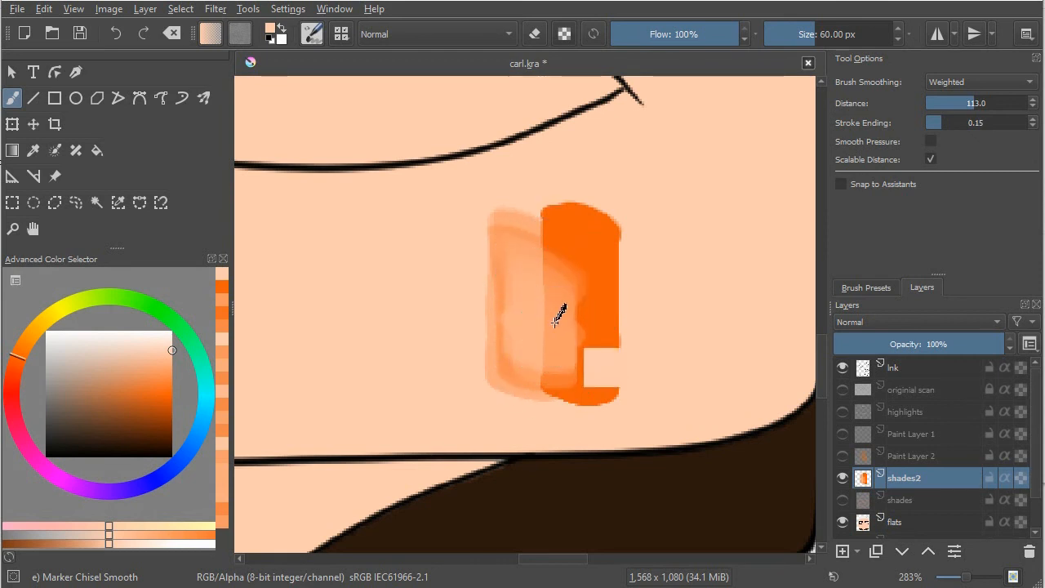
Step: Sample a blended orange from the swatch and the surrounding skin tone, softening the swatch's faint left edge with each
left_click(560, 311, "ctrl")
mouse_move(501, 255)
left_mouse_down()
mouse_move(509, 356)
mouse_move(511, 270)
mouse_move(509, 325)
left_mouse_up()
left_click(457, 299, "ctrl")
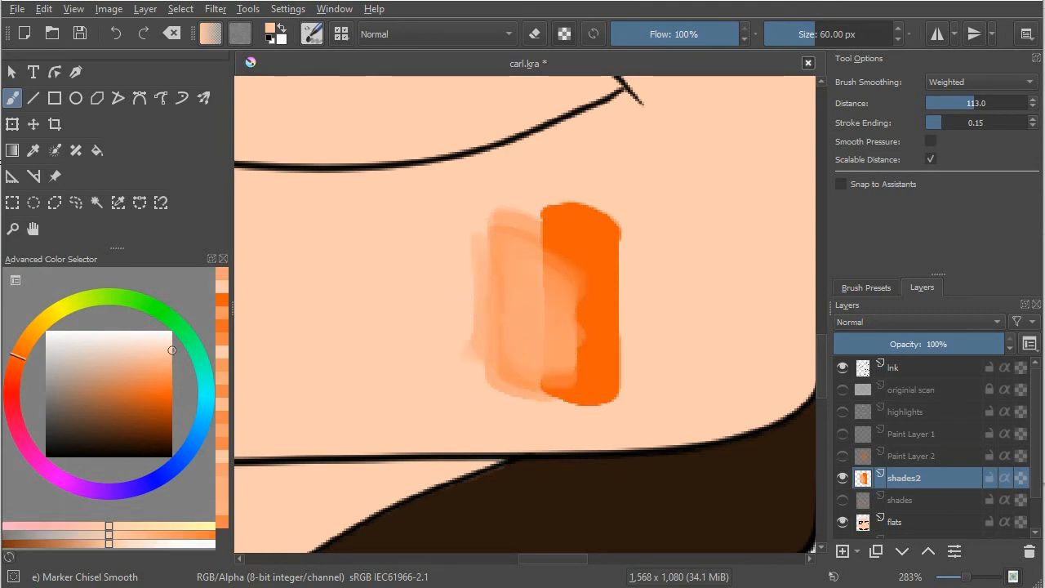
left_click_drag(482, 272, 513, 365)
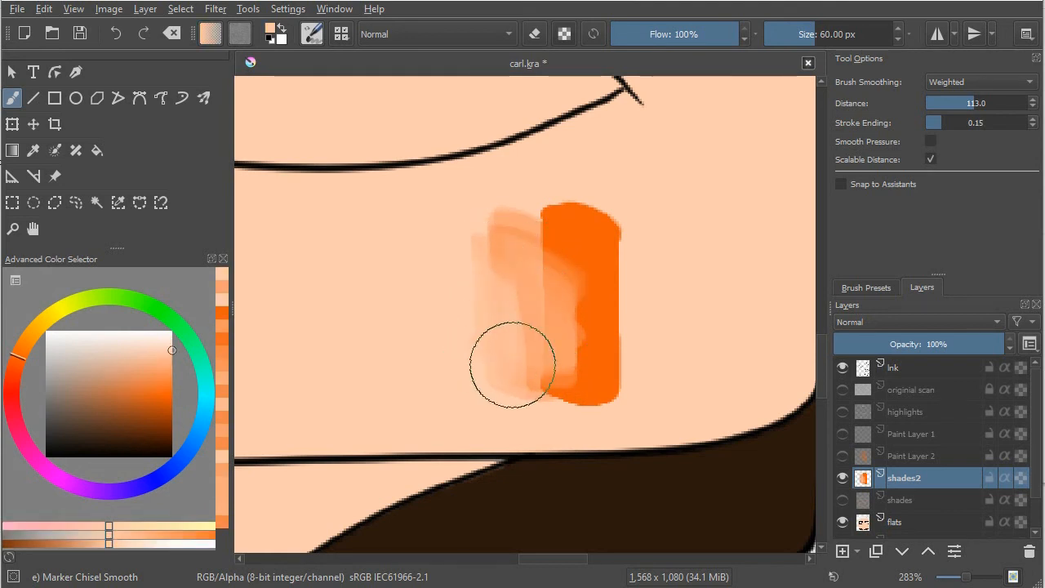
Step: Sample light and mid orange tints from the swatch and brush them across its middle to blend into the solid orange
left_click(588, 303, "ctrl")
left_click(549, 309, "ctrl")
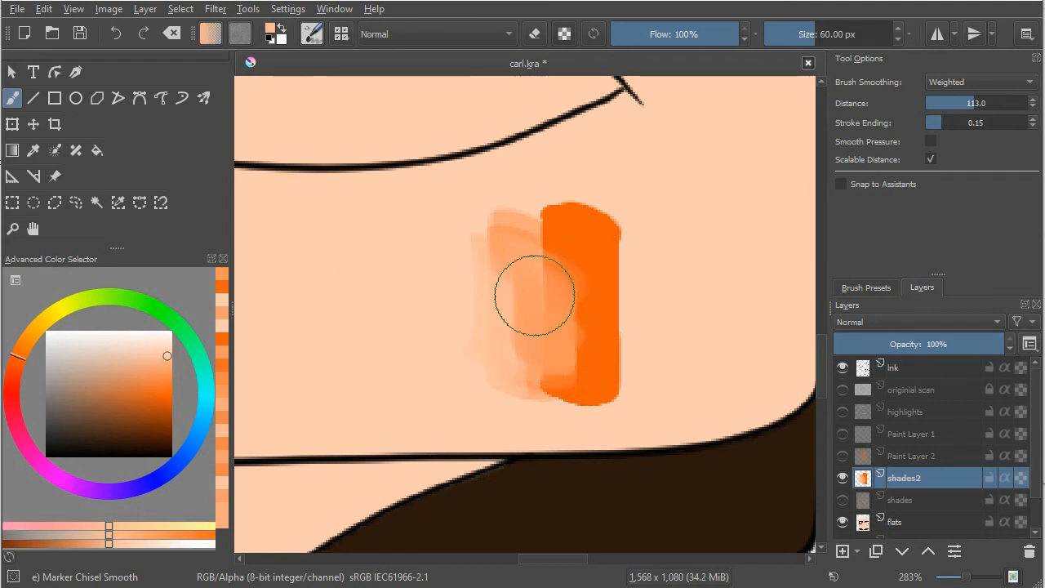
left_click_drag(540, 349, 547, 343)
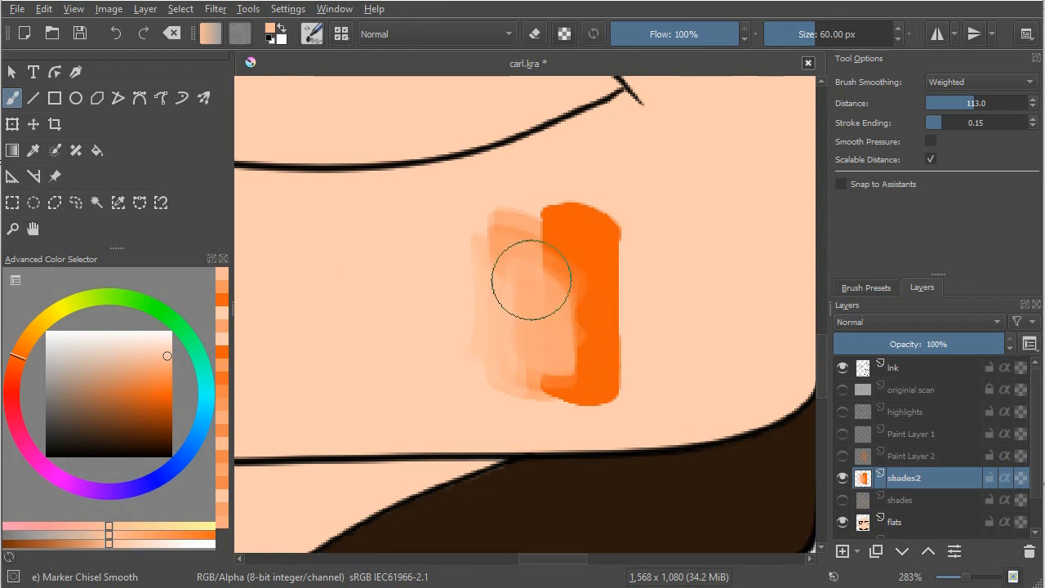
left_click(571, 299, "ctrl")
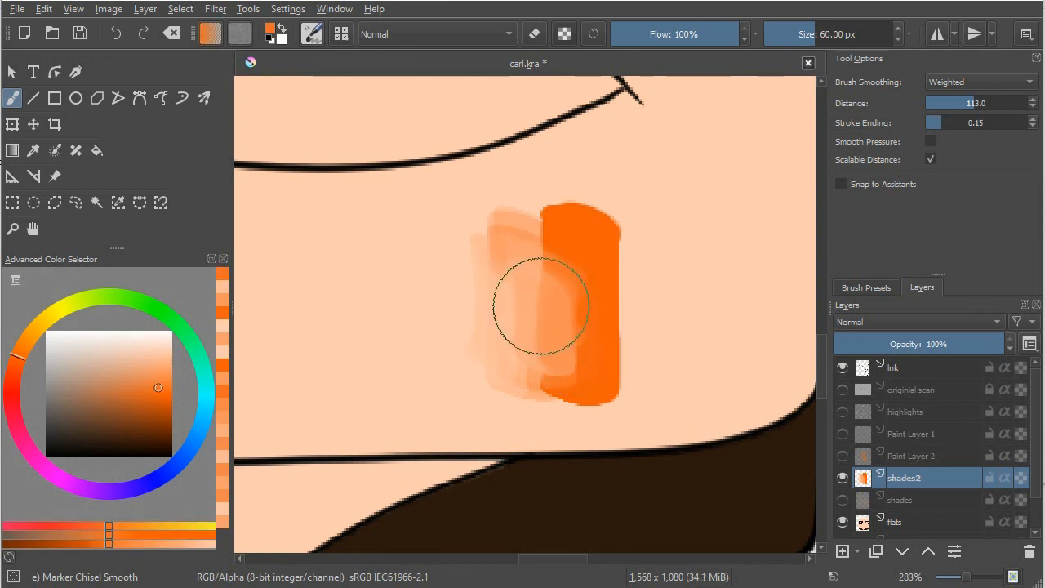
left_click(552, 333, "ctrl")
mouse_move(536, 294)
left_mouse_down()
mouse_move(541, 326)
mouse_move(572, 317)
left_mouse_up()
left_click_drag(581, 281, 580, 378)
Step: Sample a strong orange and a lighter tint and brush each over the swatch's middle and right side to refine the gradient
left_click(596, 301, "ctrl")
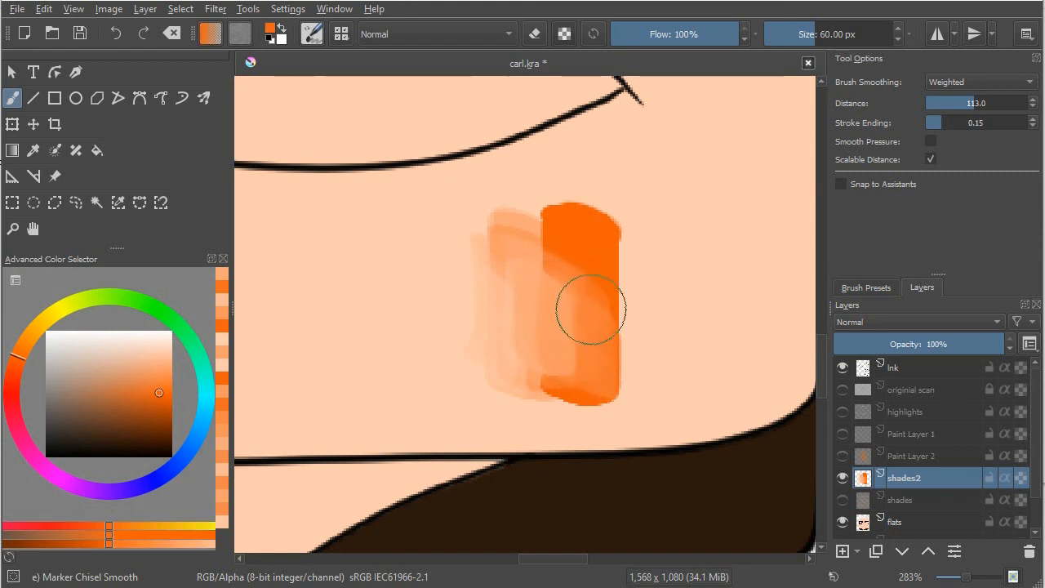
left_click_drag(593, 296, 588, 383)
left_click_drag(560, 303, 561, 337)
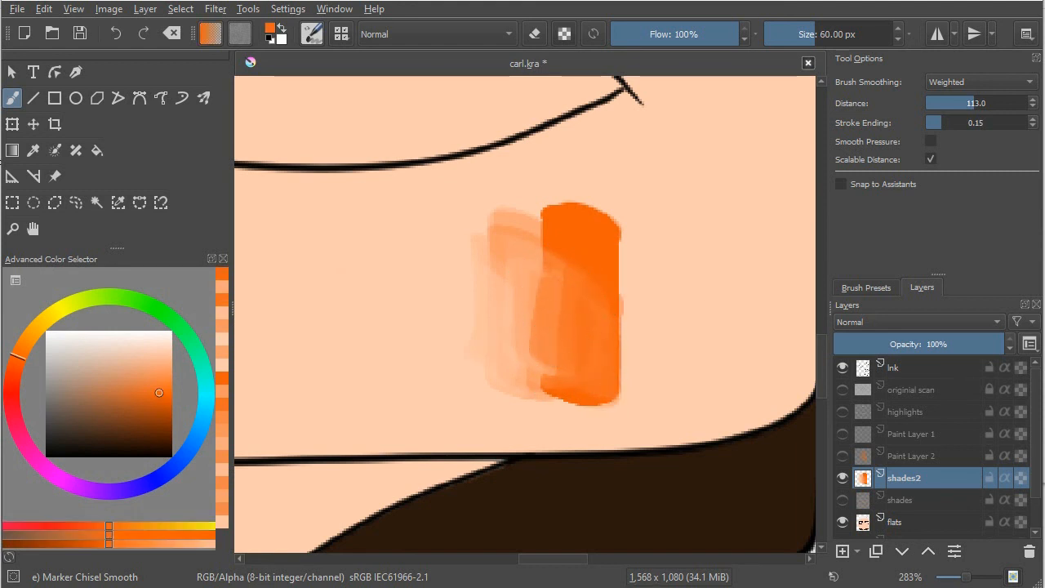
left_click(535, 305, "ctrl")
mouse_move(536, 302)
left_mouse_down()
mouse_move(546, 339)
mouse_move(554, 304)
mouse_move(558, 368)
left_mouse_up()
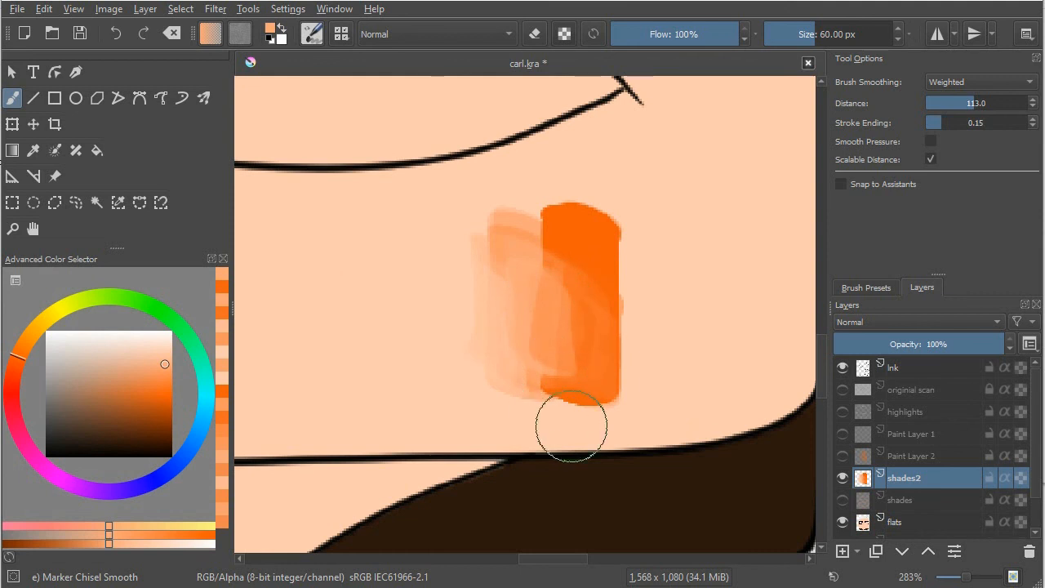